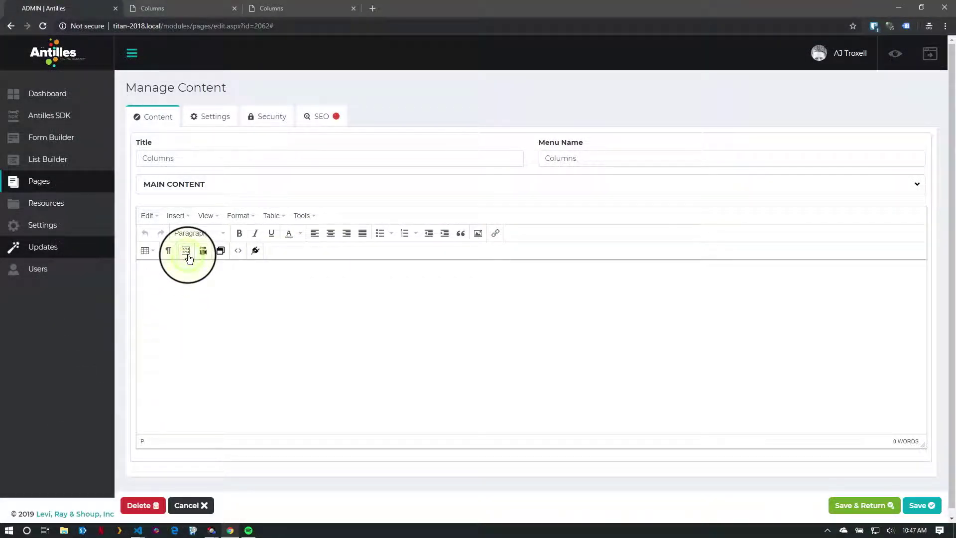
Insert the 2-Column template into the Columns page's main content
{"action": "left_click", "coordinate": [187, 251]}
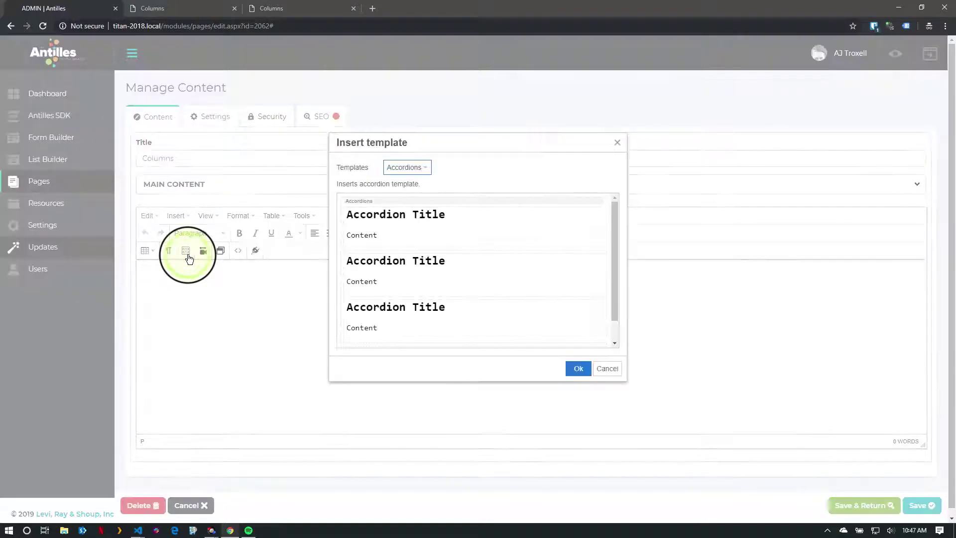
{"action": "left_click", "coordinate": [430, 174]}
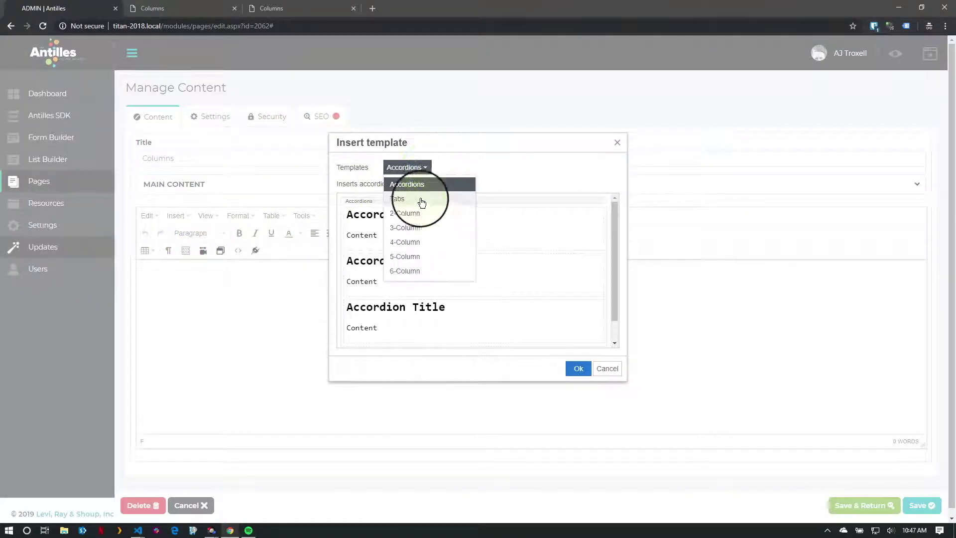
{"action": "left_click", "coordinate": [409, 214]}
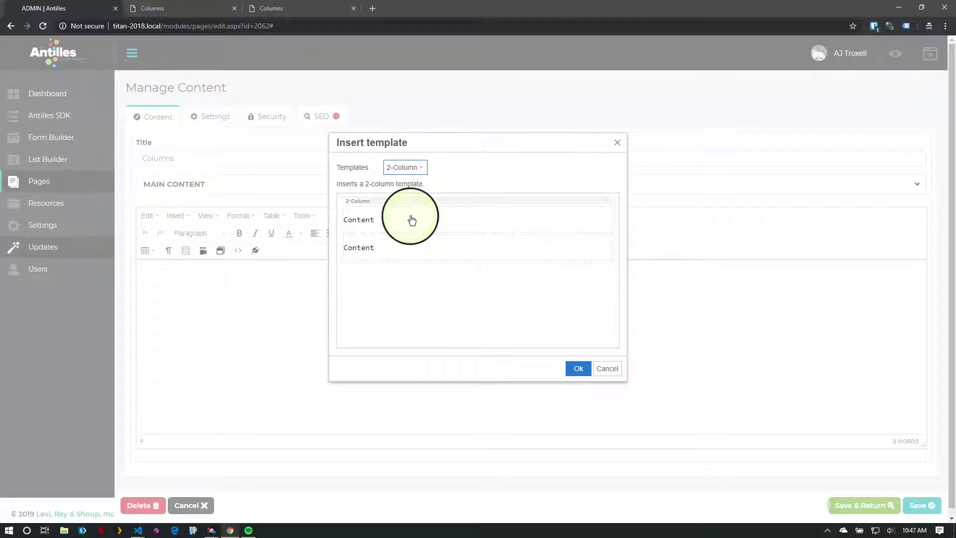
{"action": "left_click", "coordinate": [584, 371]}
Label the columns 'Content 1' and 'Content 2', then move the right column first
{"action": "left_click", "coordinate": [291, 345]}
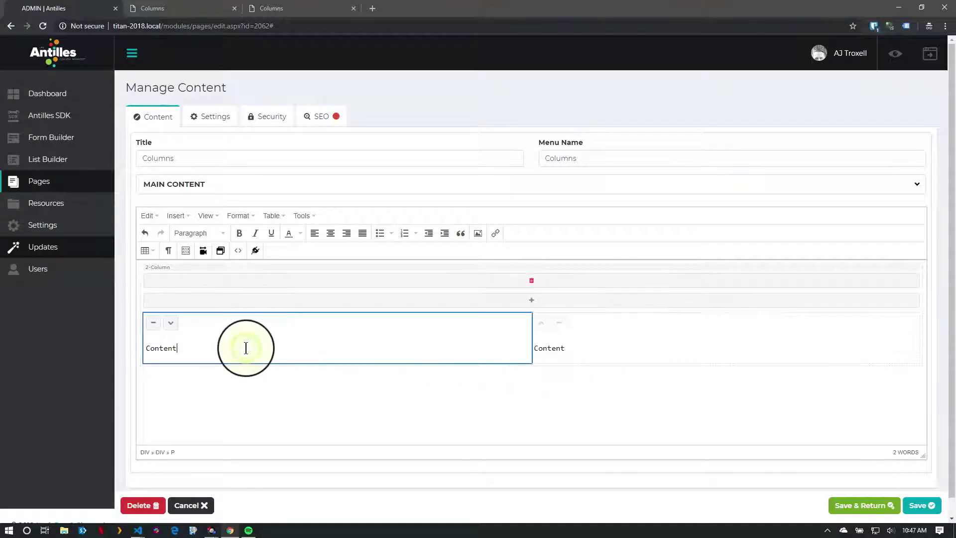
{"action": "type", "text": "1"}
{"action": "left_click", "coordinate": [611, 347]}
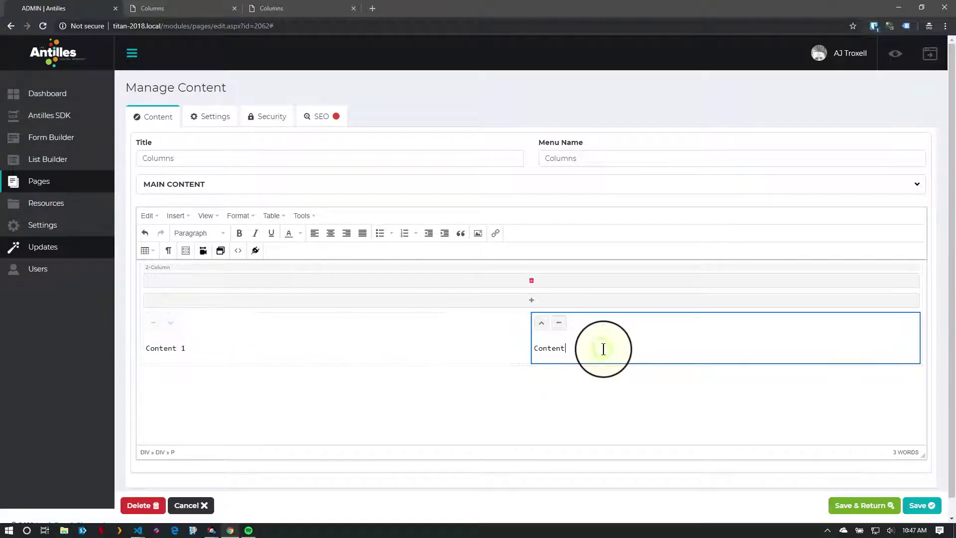
{"action": "type", "text": " 2"}
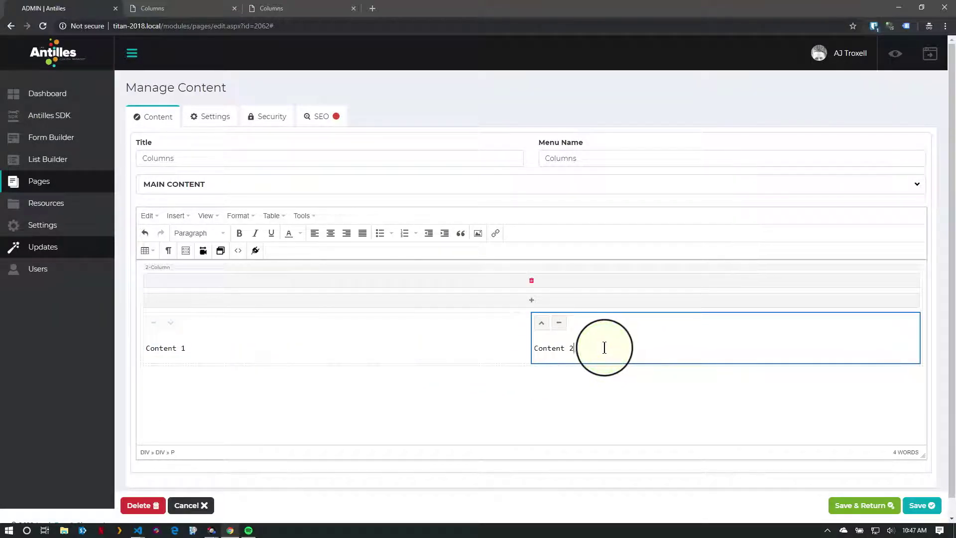
{"action": "left_click", "coordinate": [542, 328]}
Put Content 2 first, delete the Content 1 column, and add another column
{"action": "left_click", "coordinate": [542, 327]}
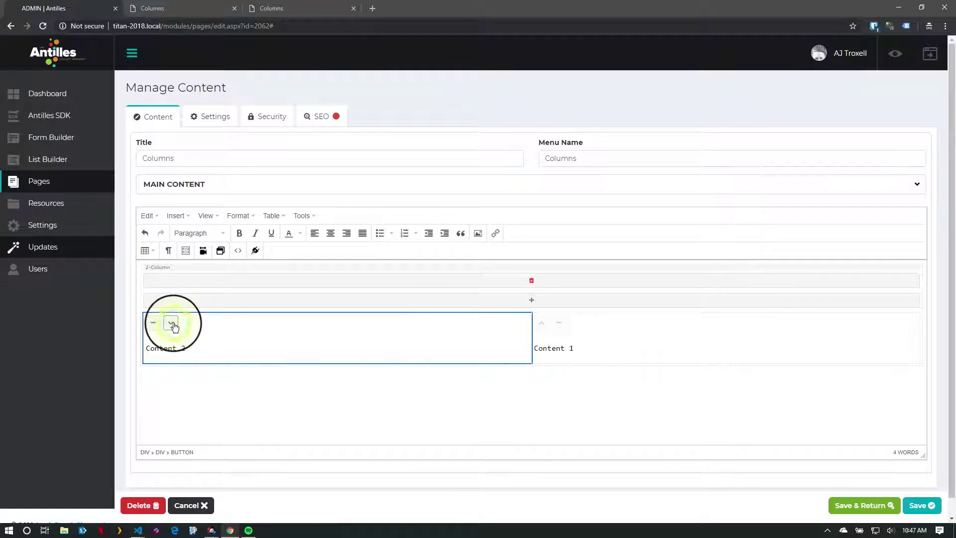
{"action": "left_click", "coordinate": [570, 329]}
{"action": "left_click", "coordinate": [560, 324]}
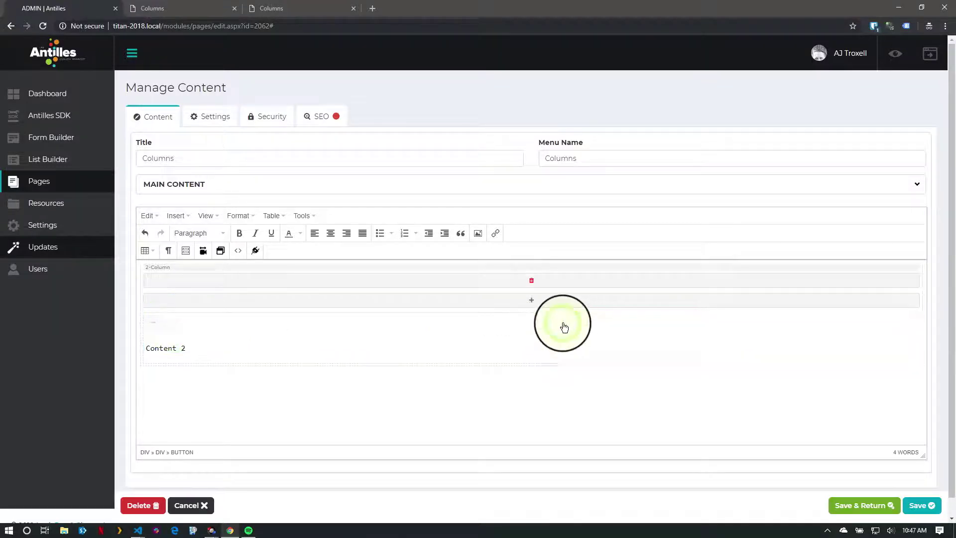
{"action": "left_click", "coordinate": [539, 302]}
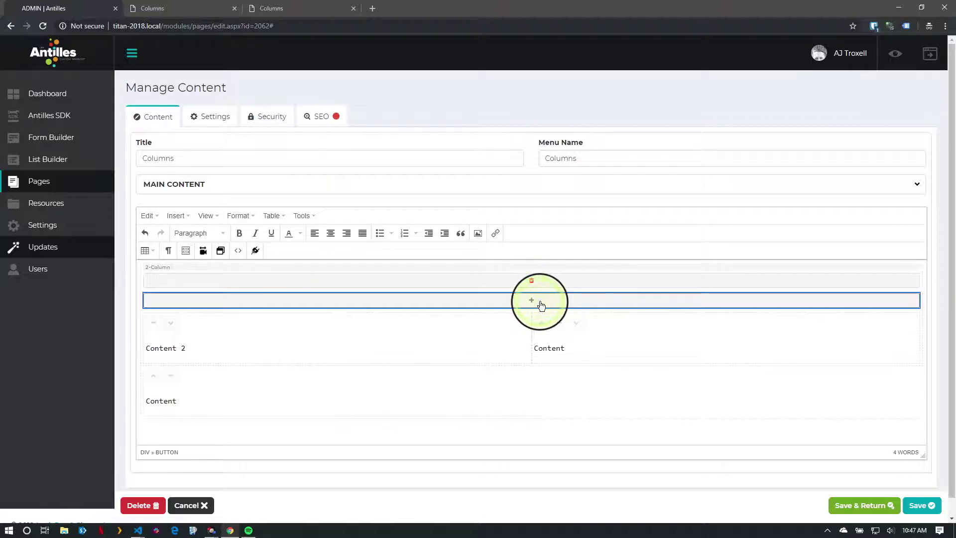
Add a second placeholder column to the lower row of the template
{"action": "left_click", "coordinate": [541, 305]}
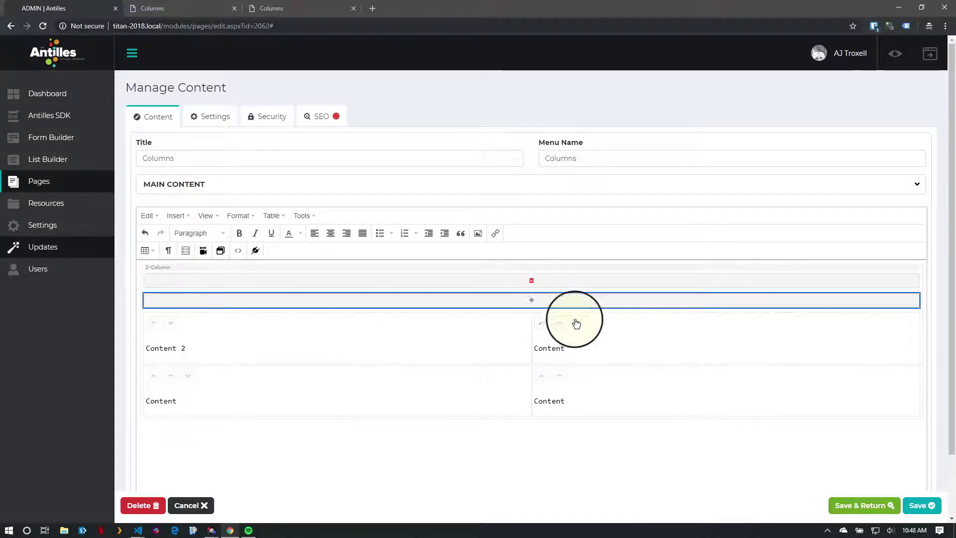
{"action": "mouse_move", "coordinate": [610, 340]}
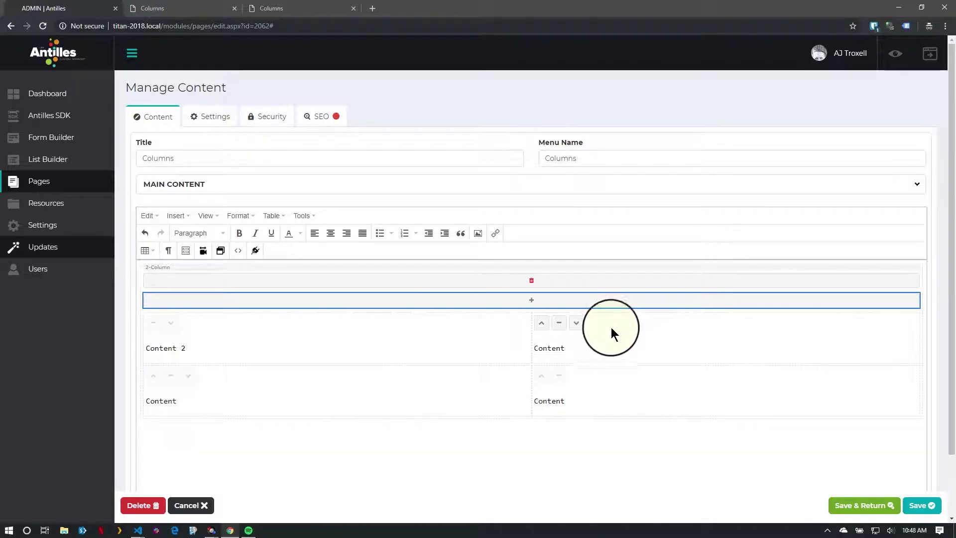
Save the Columns page with its four-block grid of Content 2 and three placeholders
{"action": "left_click", "coordinate": [917, 507]}
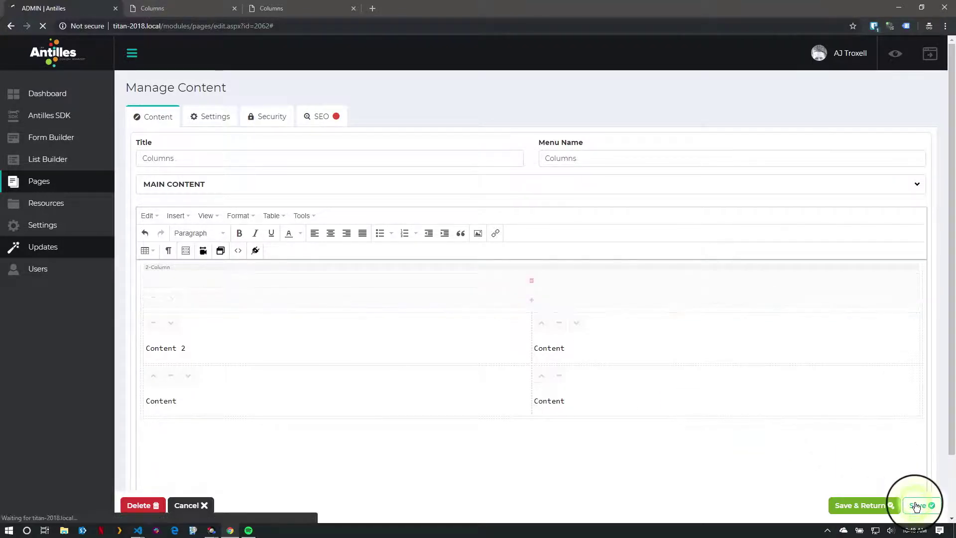